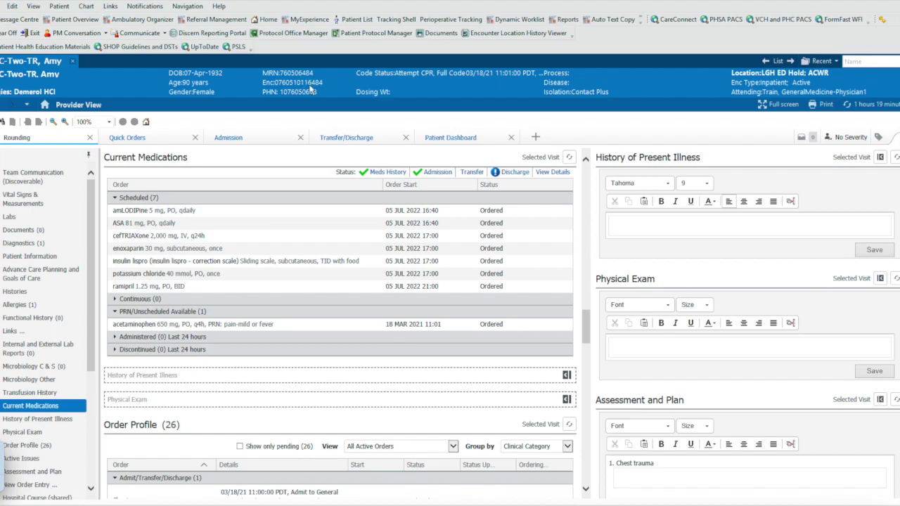
Paste the patient's encounter number and personal health number on separate lines in the History of Present Illness note
left_click(620, 227)
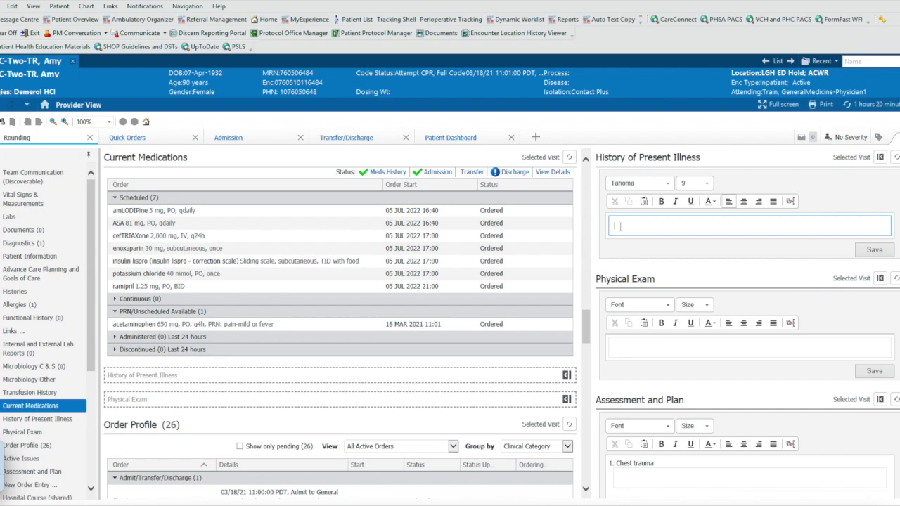
key("ctrl+v")
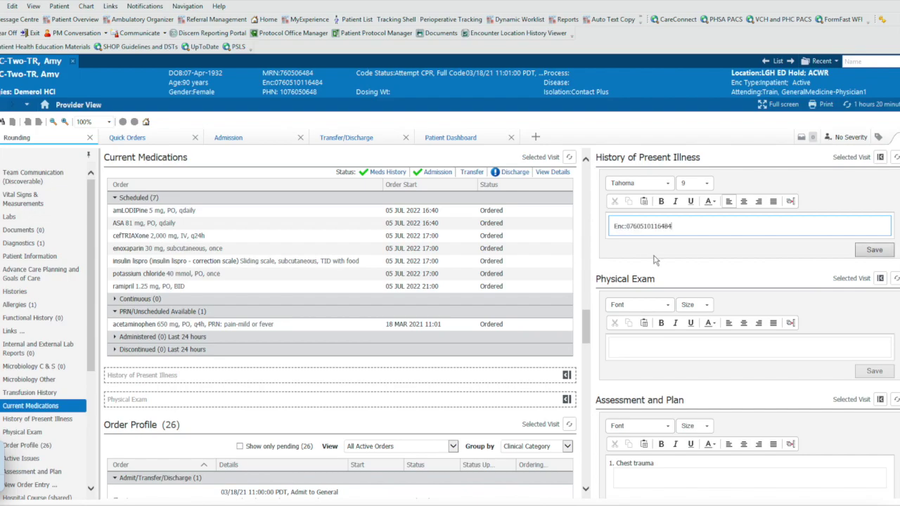
key("Return")
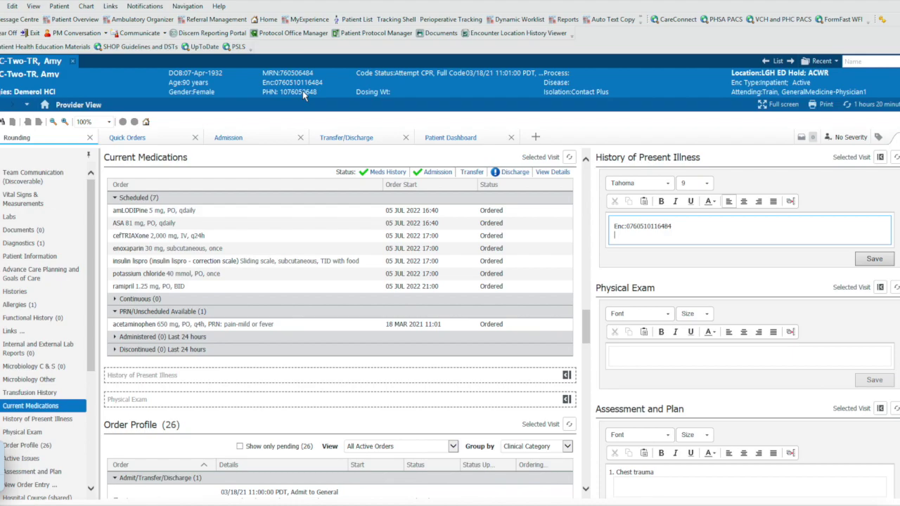
key("ctrl+v")
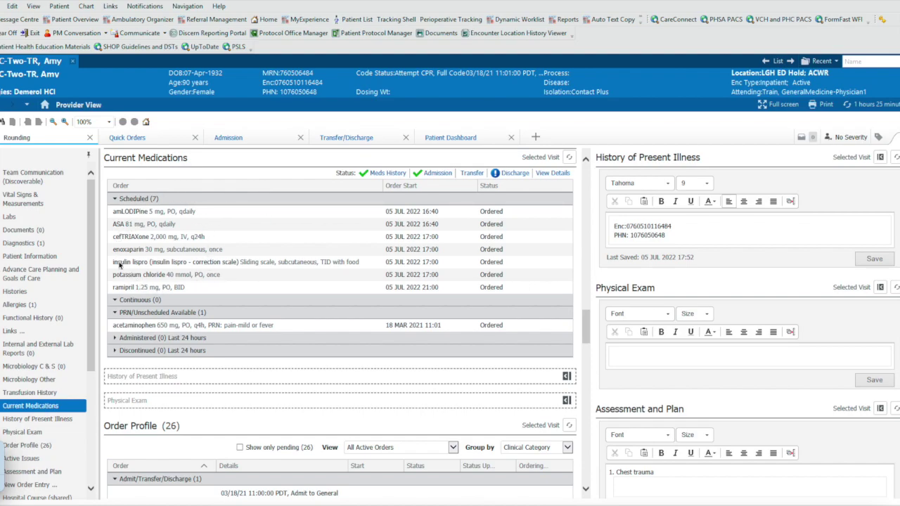
Review the documented home medications in the medication history opened from Current Medications
left_click(388, 174)
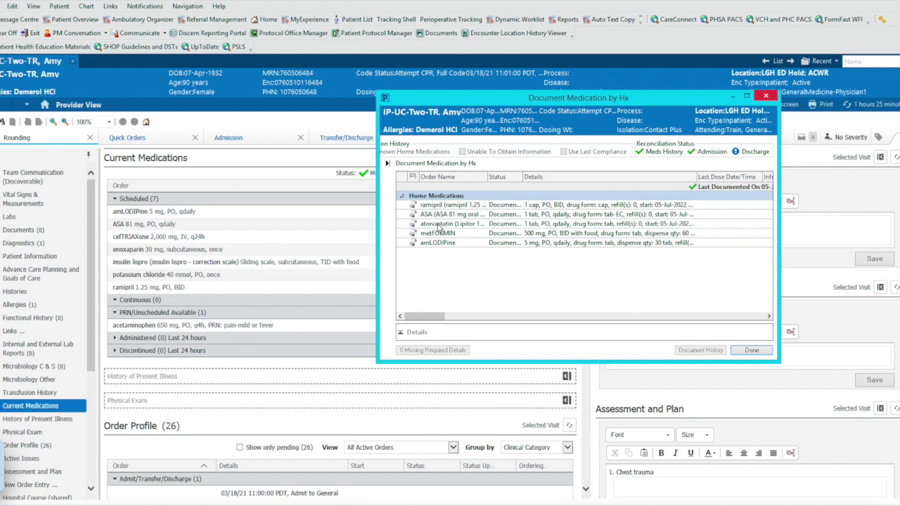
left_click(439, 179)
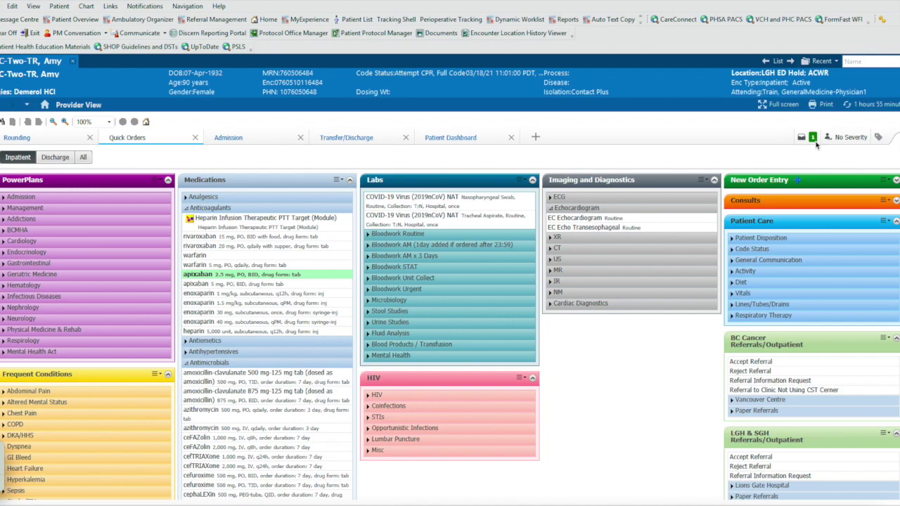
Turn off Always default association for the pending apixaban 2.5 mg order and sign it from the list view
left_click(814, 138)
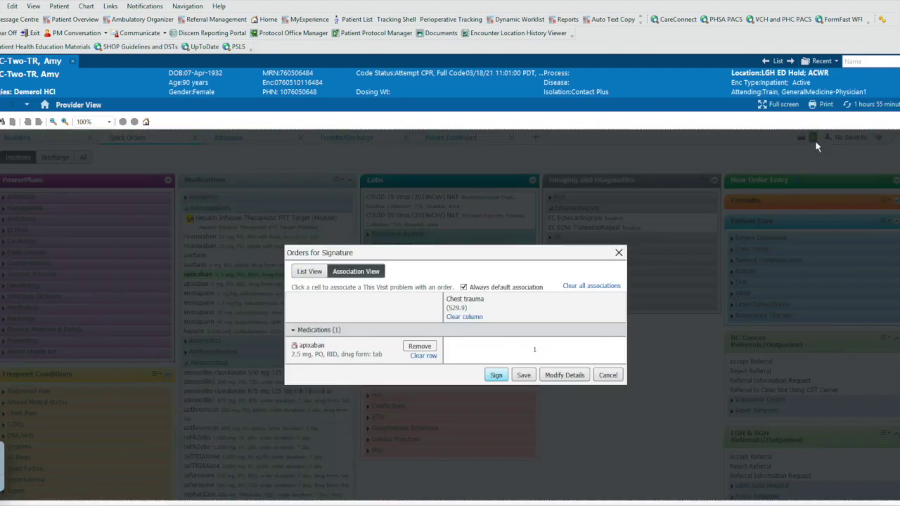
left_click(504, 350)
left_click(464, 288)
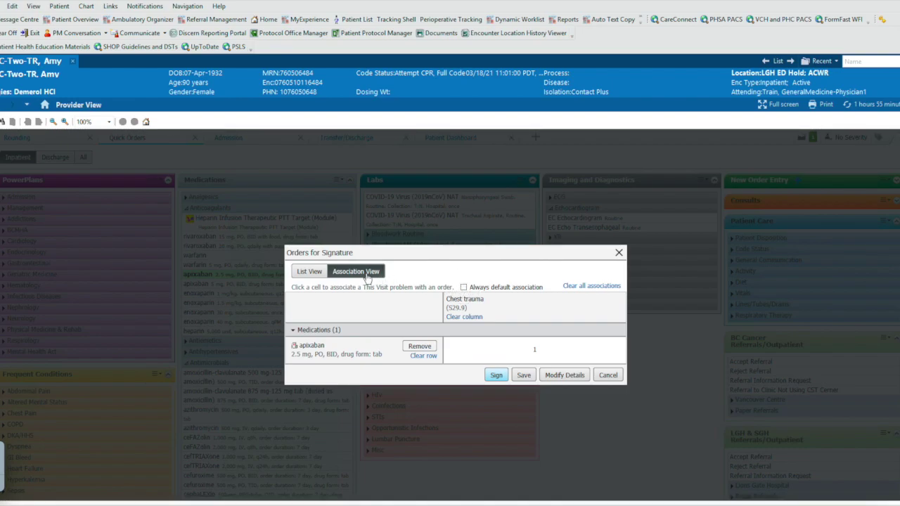
left_click(315, 275)
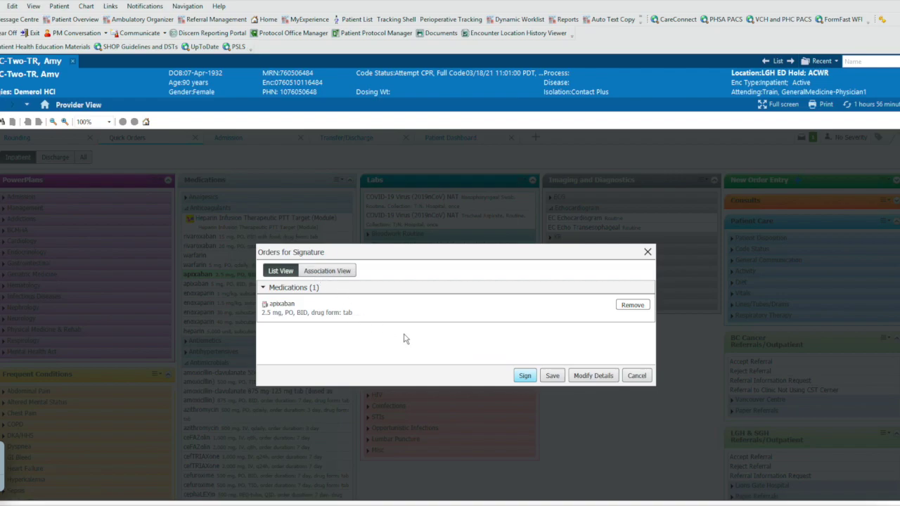
left_click(525, 376)
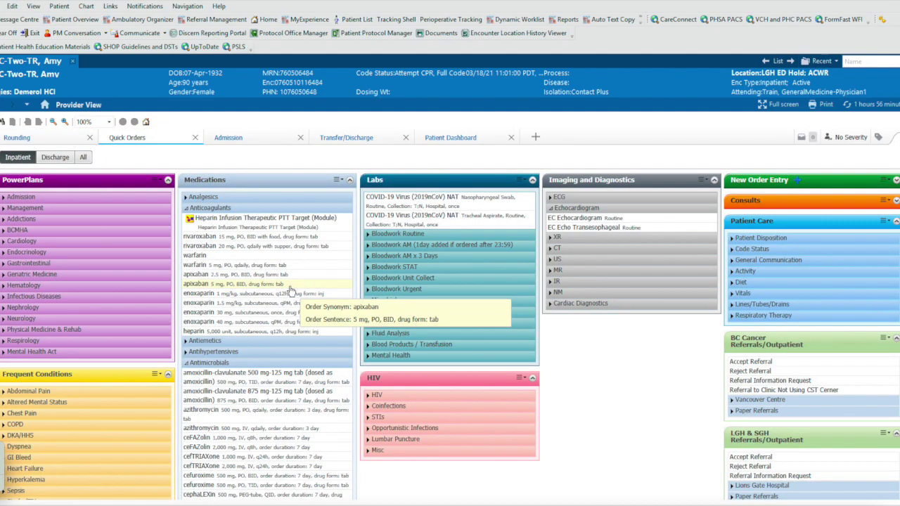
Order amoxicillin-clavulanate 500 mg-125 mg tab, 500 mg PO TID for 7 days, from the antimicrobials and sign it
left_click(252, 378)
left_click(813, 137)
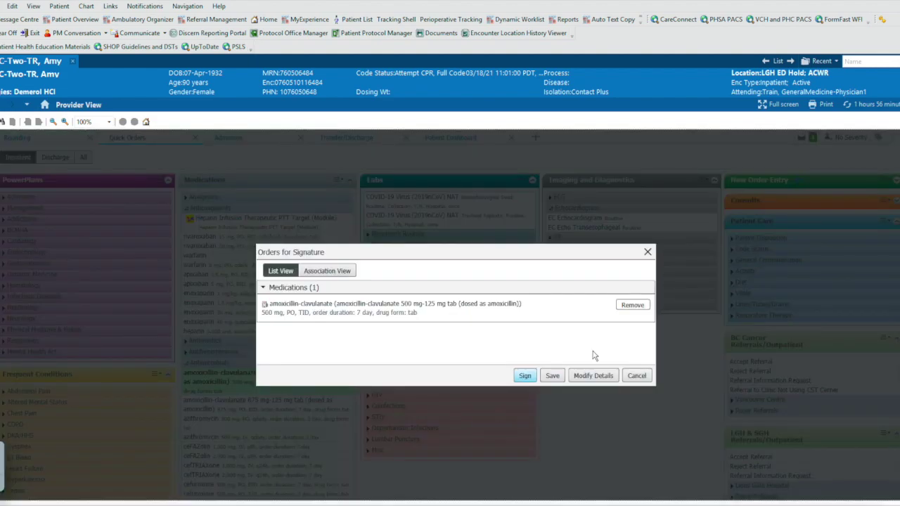
left_click(525, 374)
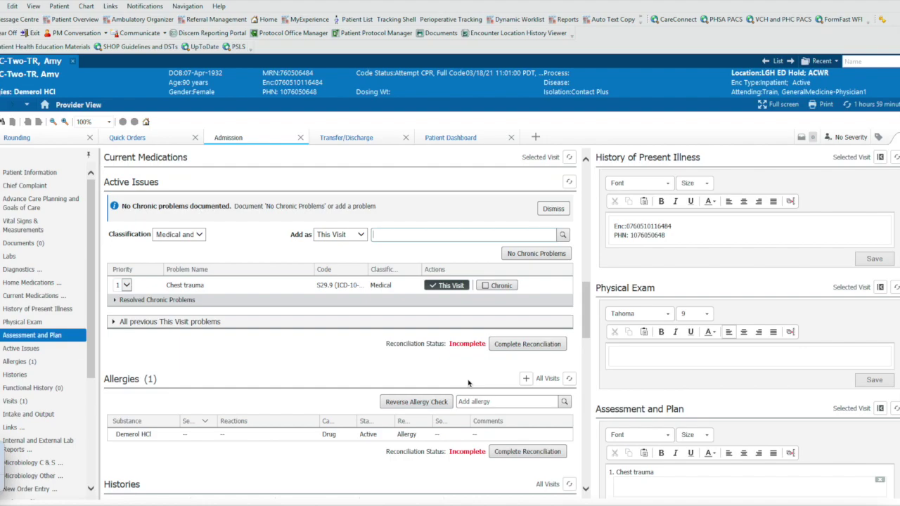
Add COPD and Hypertension as This Visit problems under Active Issues on the Admission page
left_click(428, 238)
type("COPD")
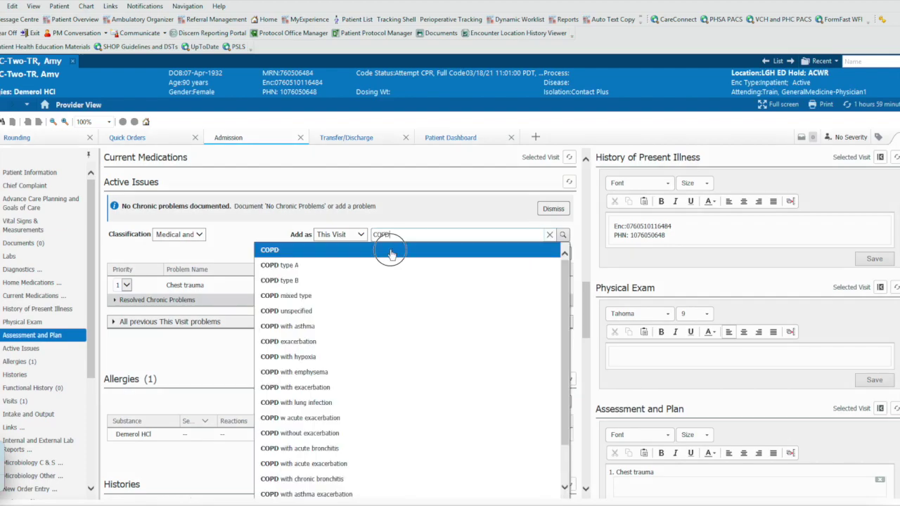
left_click(392, 251)
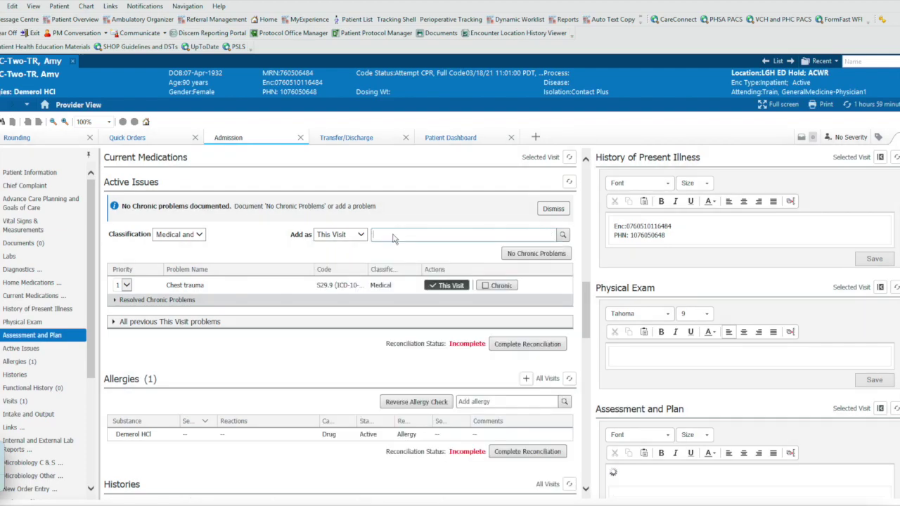
type("Hypertension")
left_click(390, 247)
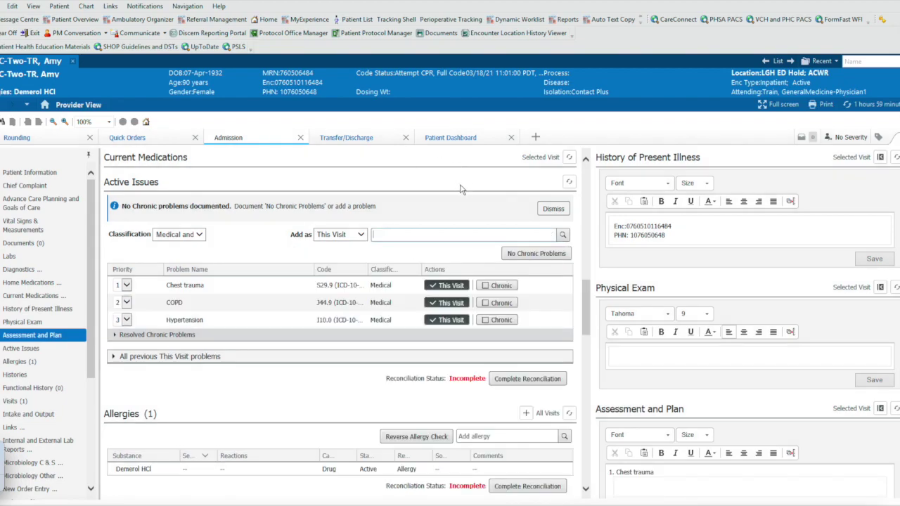
Find hydrochlorothiazide among the new inpatient orders on the Quick Orders page and select 12.5 mg PO qdaily
left_click(141, 139)
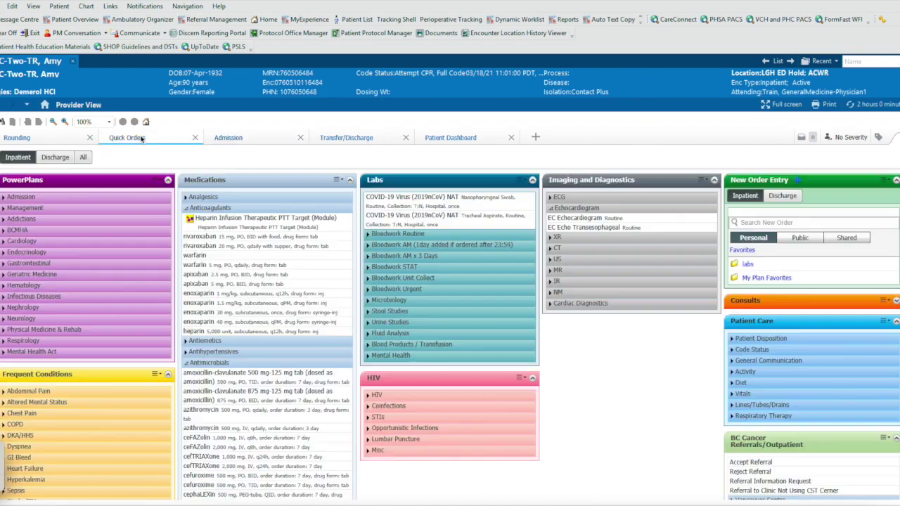
left_click(750, 223)
type("Hydrochlorothiazide")
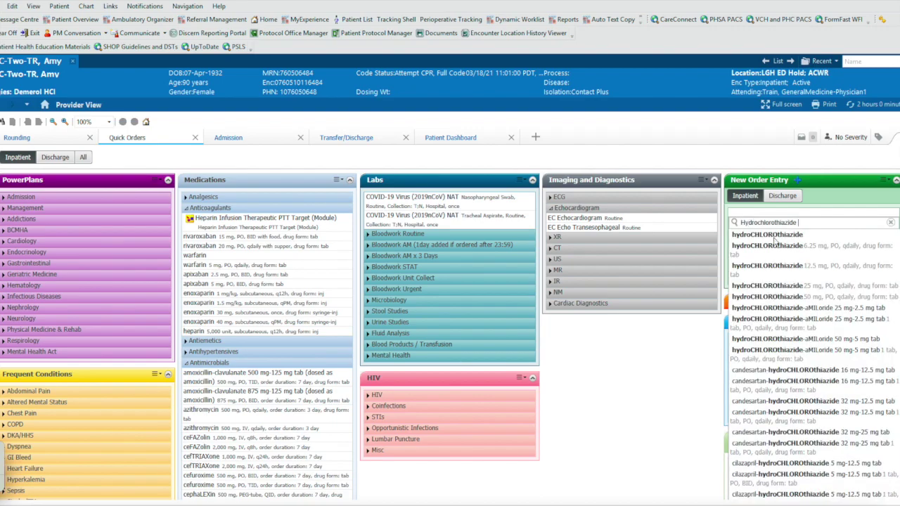
left_click(778, 276)
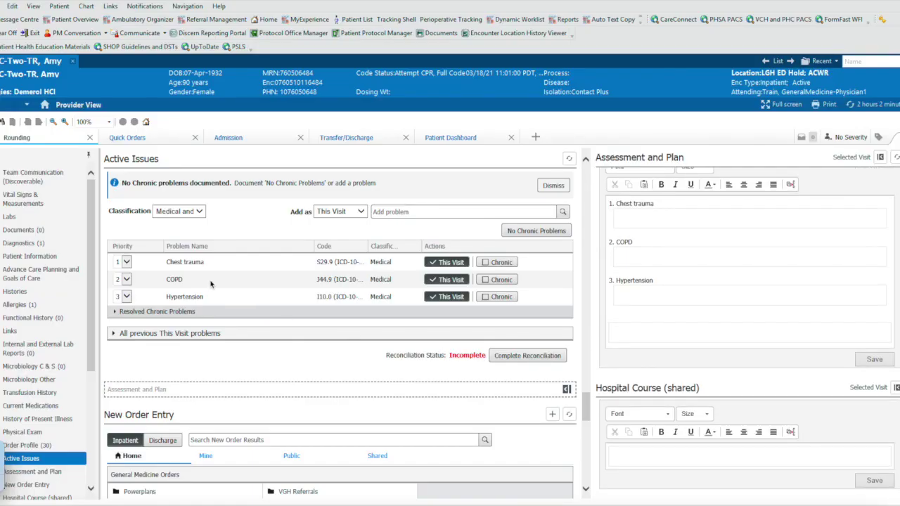
Modify the Chest trauma diagnosis so its display name reads "Rib fractures 3-4 on left"
left_click(194, 266)
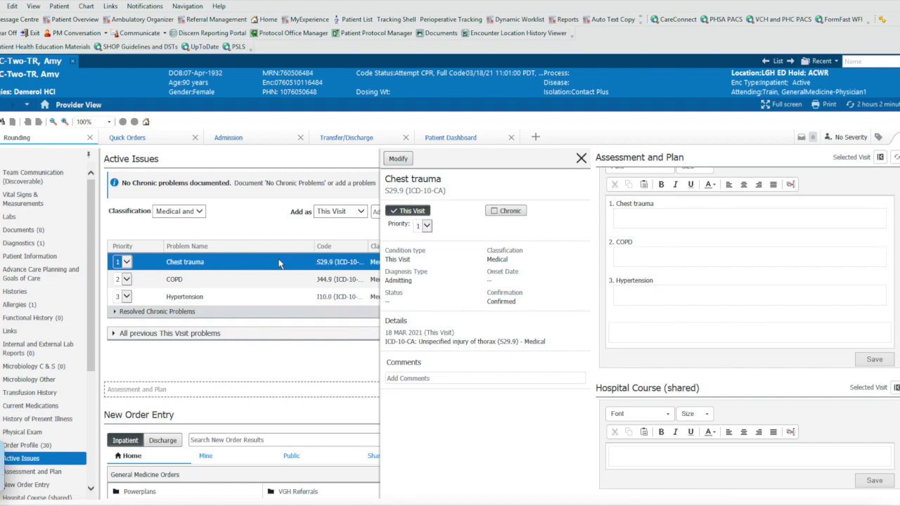
left_click(280, 263)
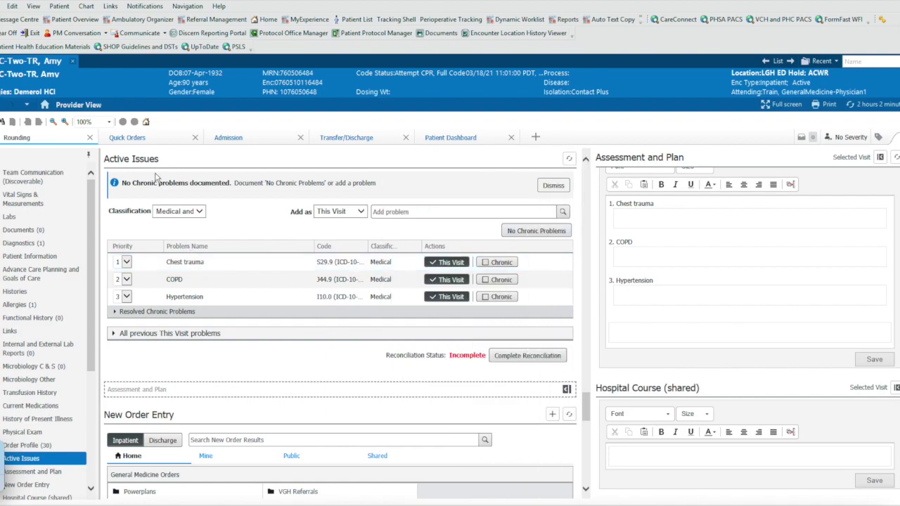
left_click(185, 265)
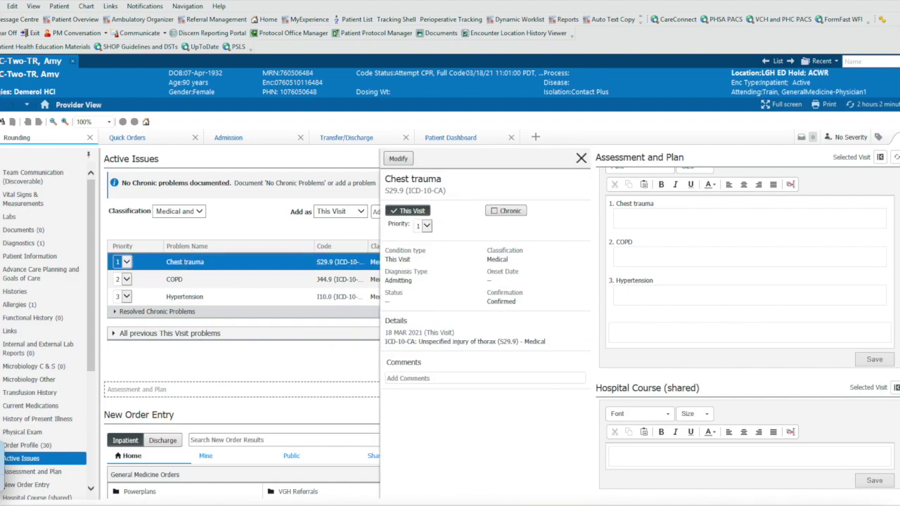
left_click(403, 162)
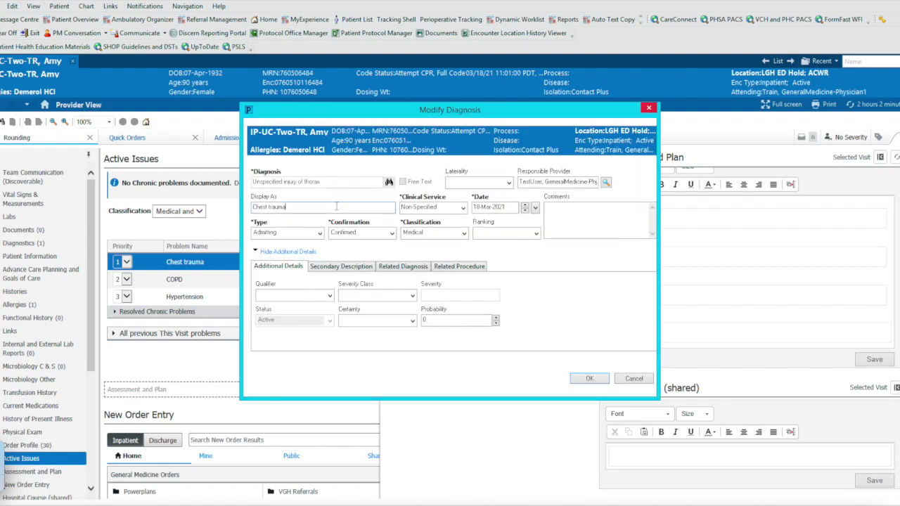
key("BackSpace")
key("BackSpace")
key("BackSpace")
key("BackSpace")
key("BackSpace")
key("BackSpace")
key("BackSpace")
key("BackSpace")
key("BackSpace")
key("BackSpace")
key("BackSpace")
key("BackSpace")
type("Rib fractures 3-4 on left")
left_click(590, 380)
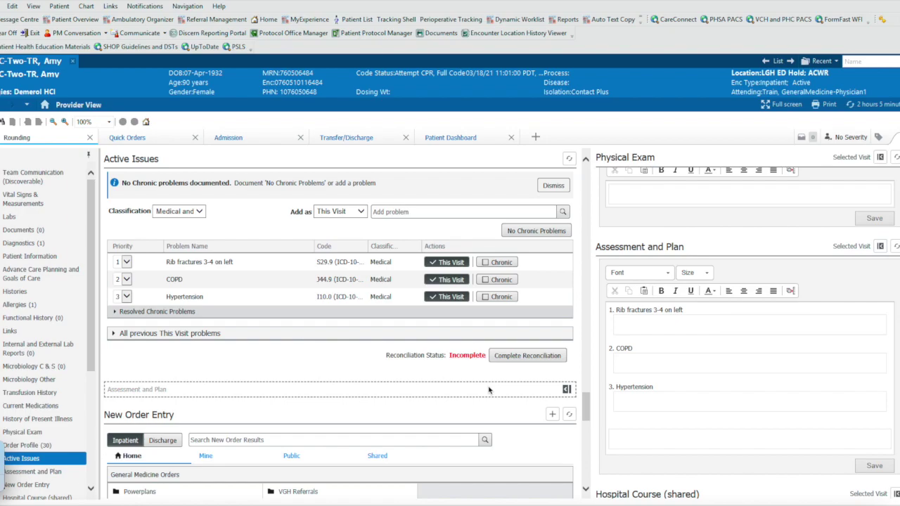
left_click(449, 212)
type("disp")
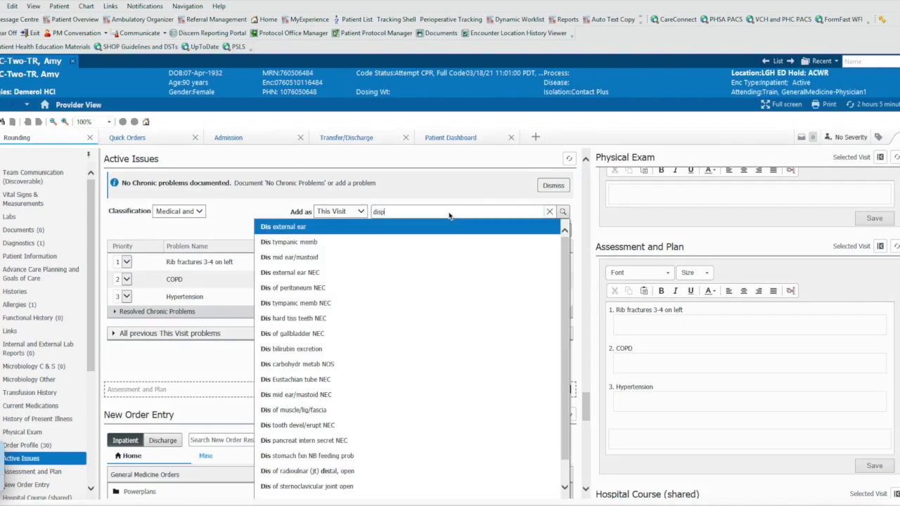
type("os")
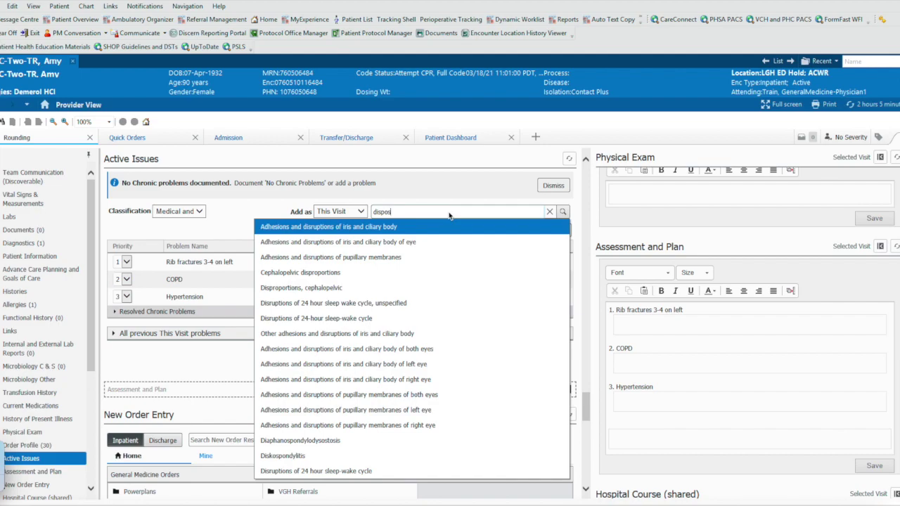
key("BackSpace")
key("BackSpace")
key("BackSpace")
key("BackSpace")
key("BackSpace")
key("BackSpace")
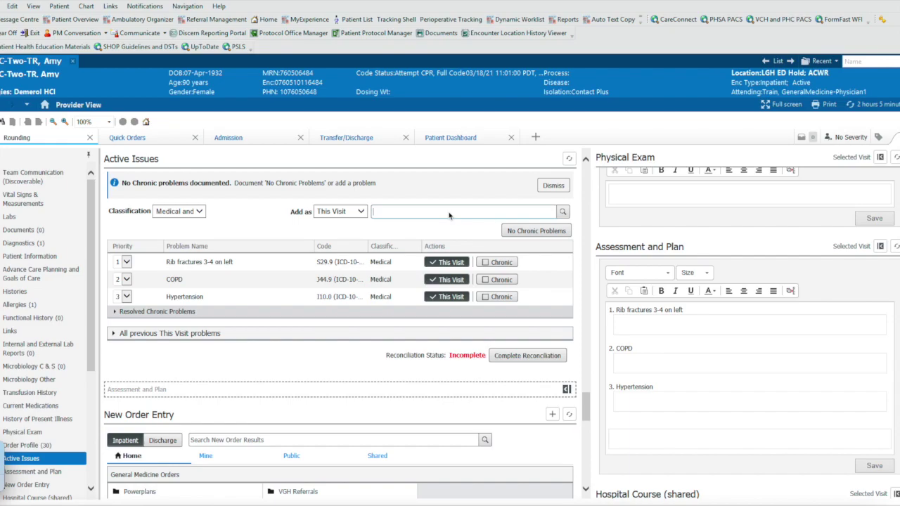
Search the problem list for "dis plan iss" and add Discharge planning issues as a This Visit problem
type("dis plan iss")
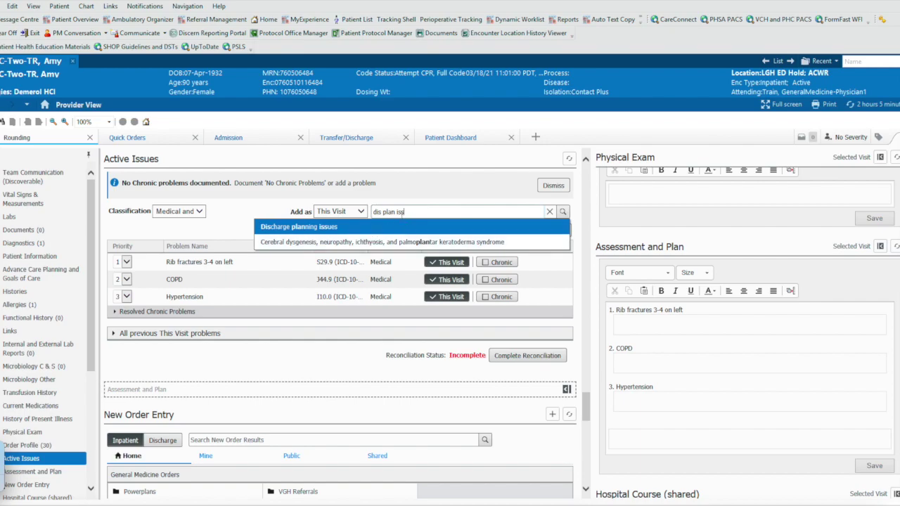
left_click(338, 229)
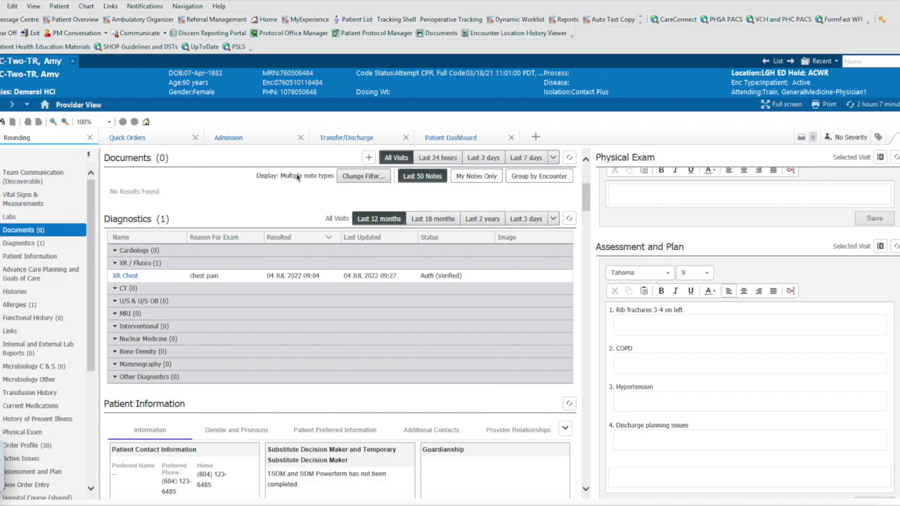
Check which note types the Documents filter includes, leaving the filter without applying changes
left_click(368, 179)
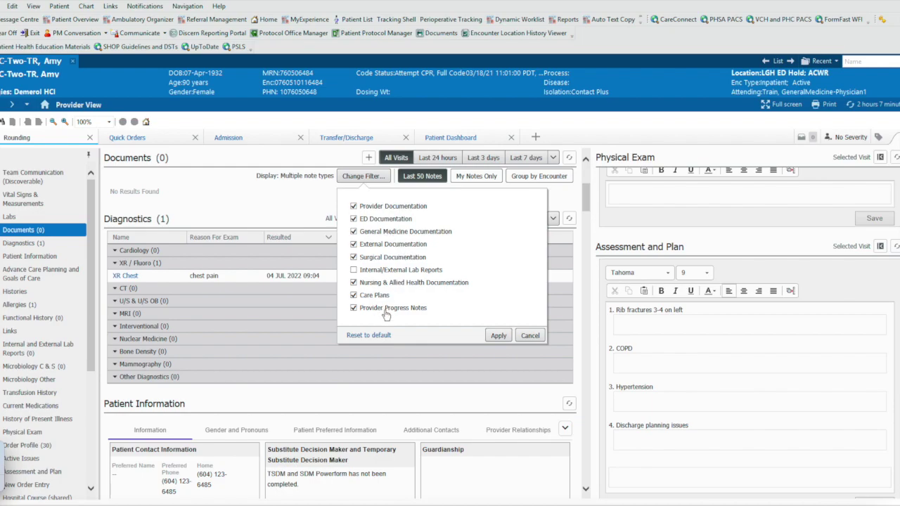
left_click(175, 270)
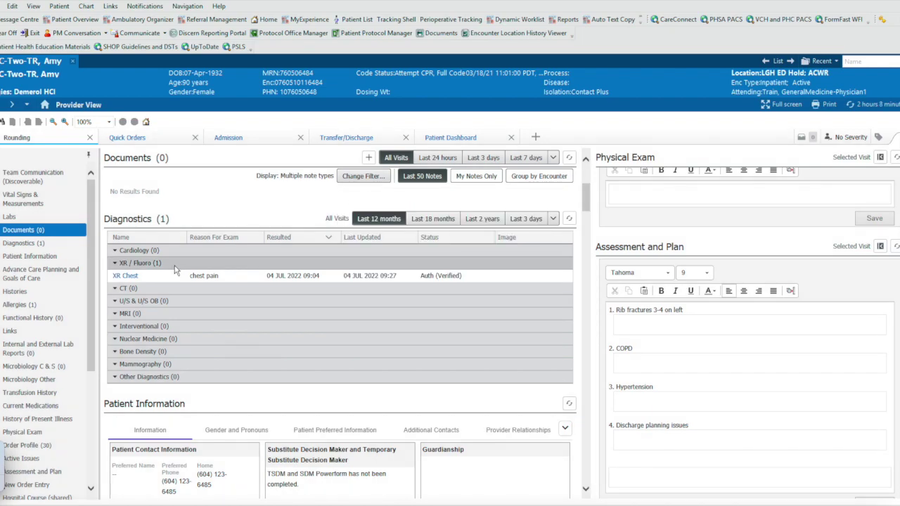
mouse_move(2, 141)
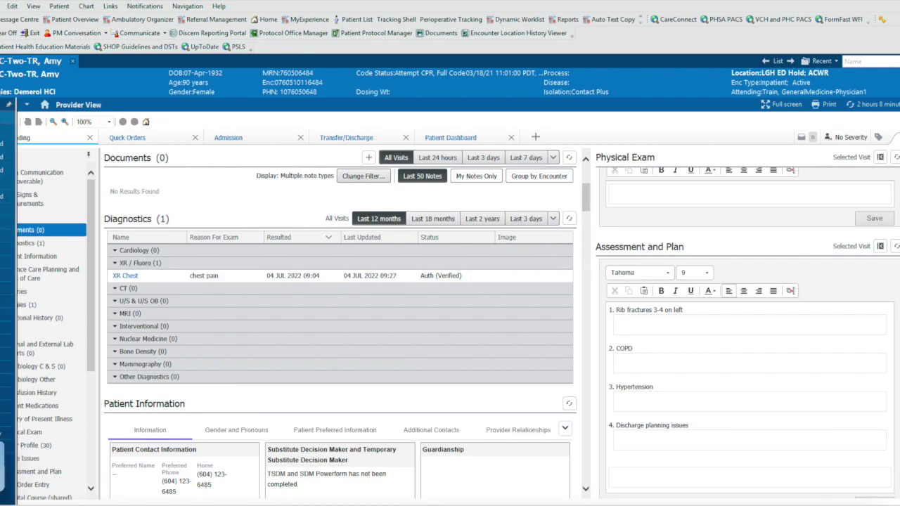
left_click(21, 169)
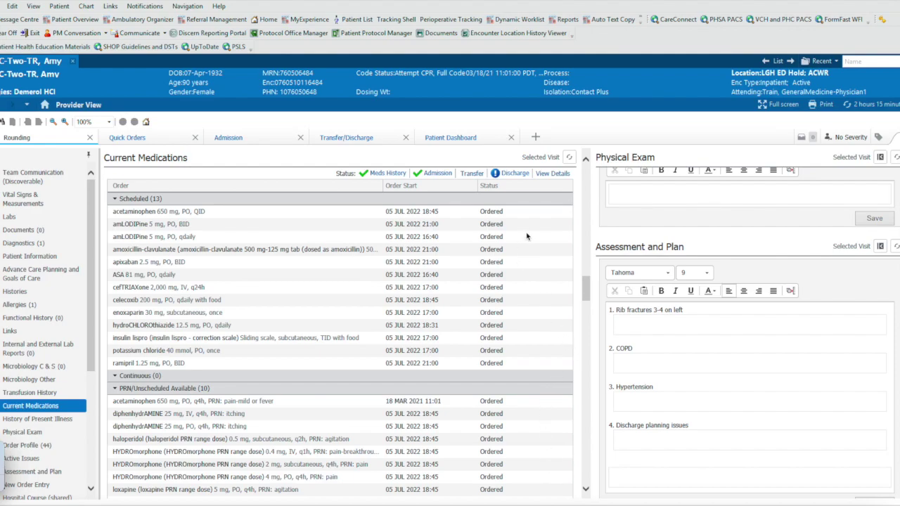
Open the transfer order reconciliation and mark celecoxib and both diphenhydramine orders as Do Not Continue
left_click(472, 173)
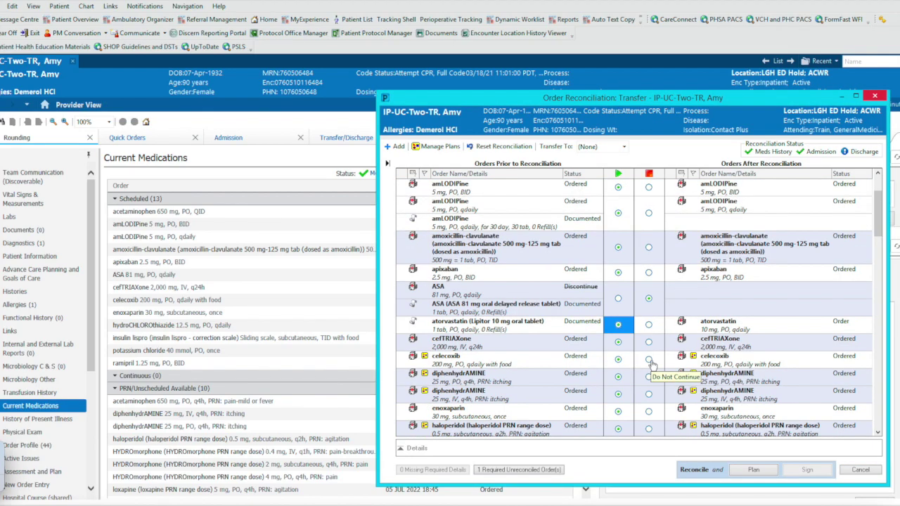
left_click(648, 360)
left_click(648, 377)
left_click(649, 394)
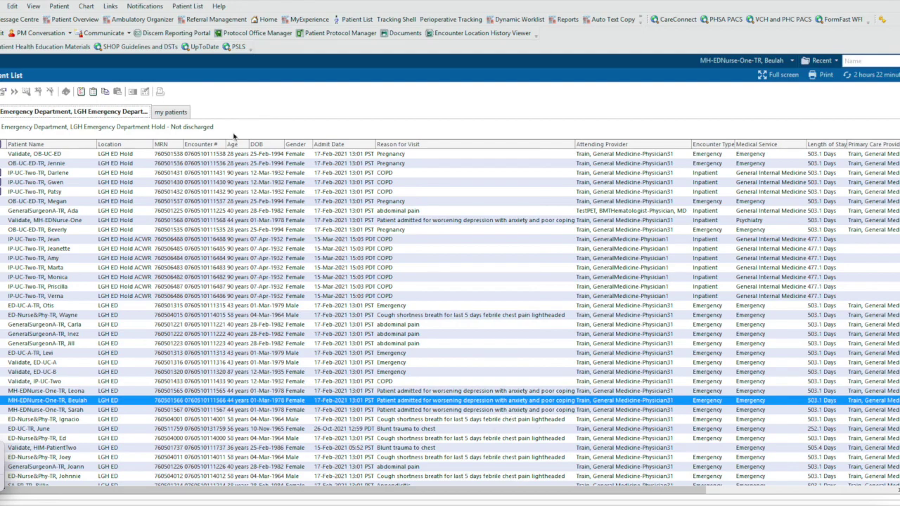
Display the "my patients" list instead of the emergency department list
left_click(188, 113)
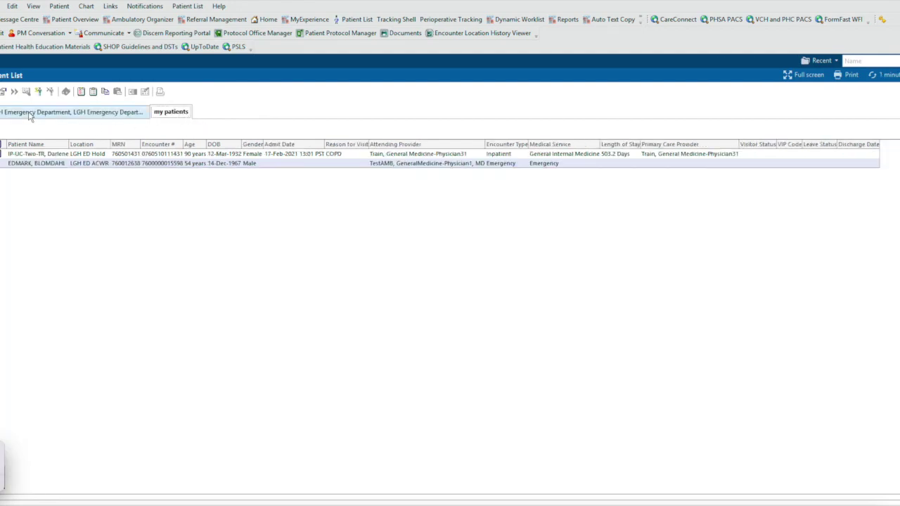
Start a new proxy in the "my patients" list properties and assign it to a provider, looked up by name
left_click(4, 91)
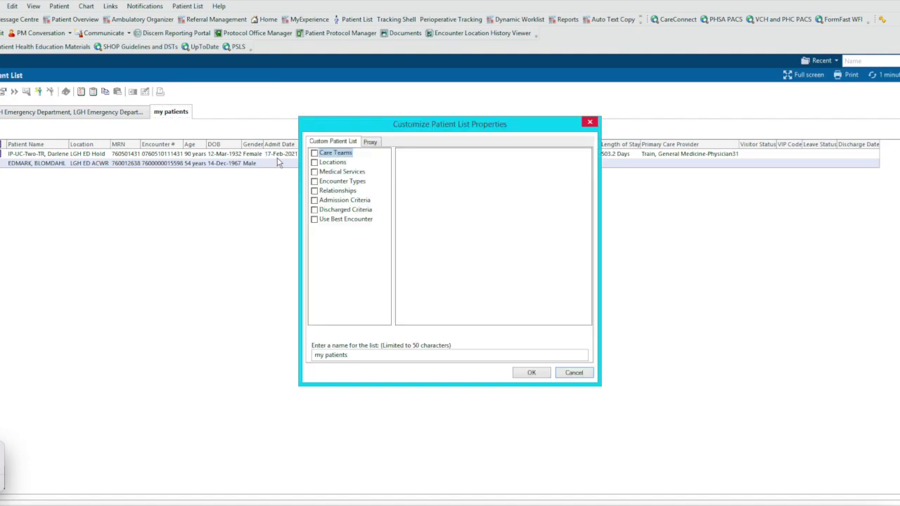
left_click(370, 144)
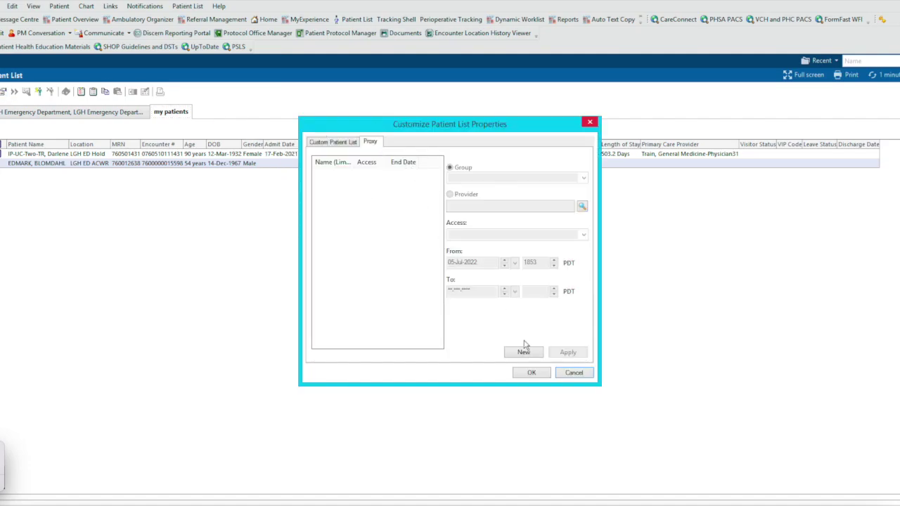
left_click(524, 346)
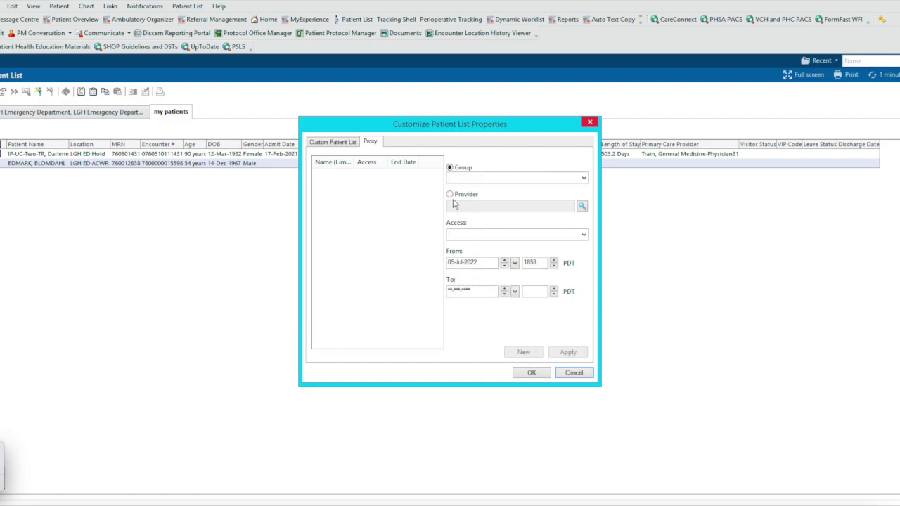
left_click(450, 195)
left_click(471, 207)
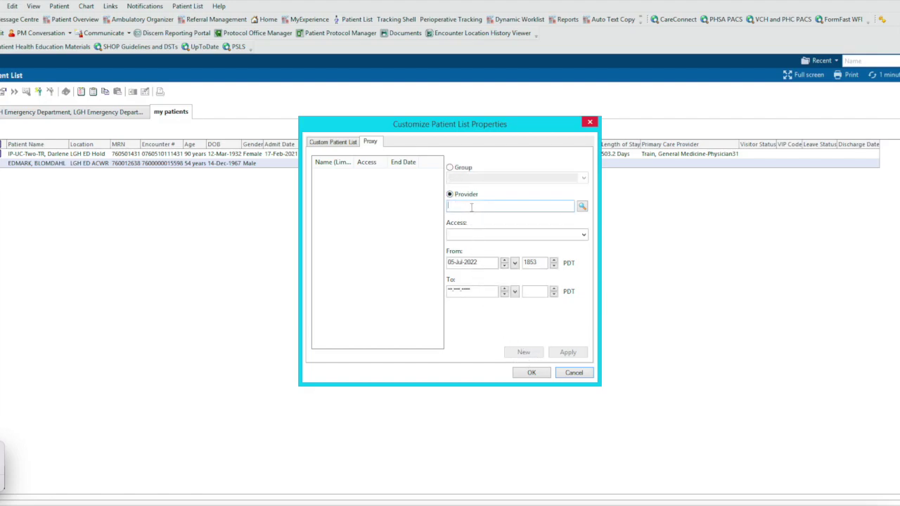
type("smith, jo")
key("Return")
Give the proxy provider Full Access with an end date of 06-Jul-2022, apply it and save the list properties
left_click(541, 236)
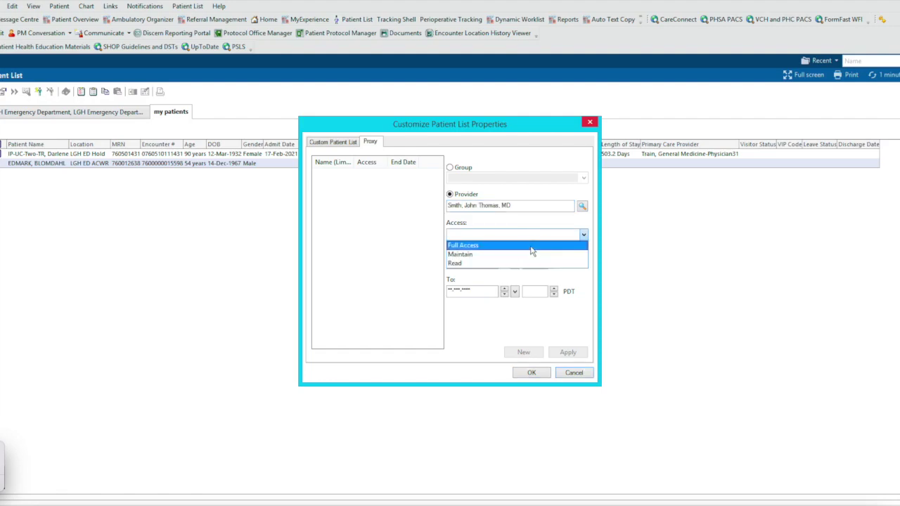
left_click(532, 244)
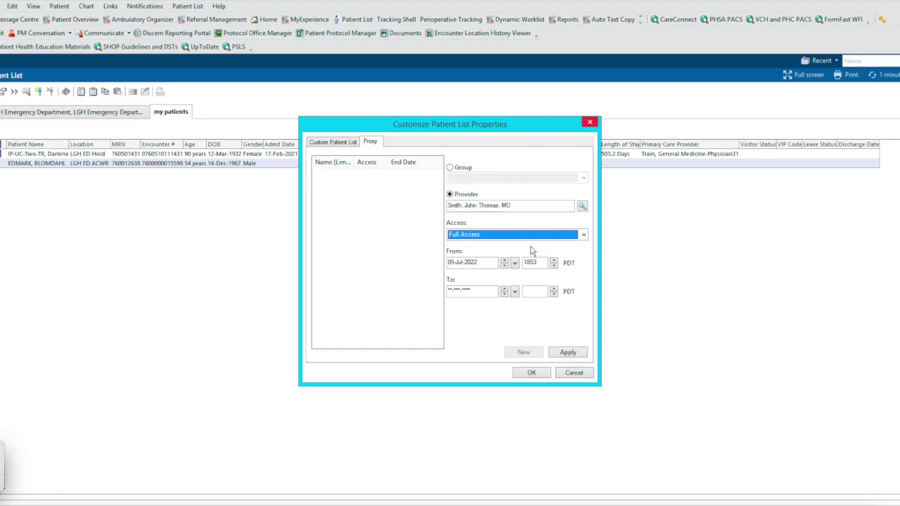
left_click(504, 291)
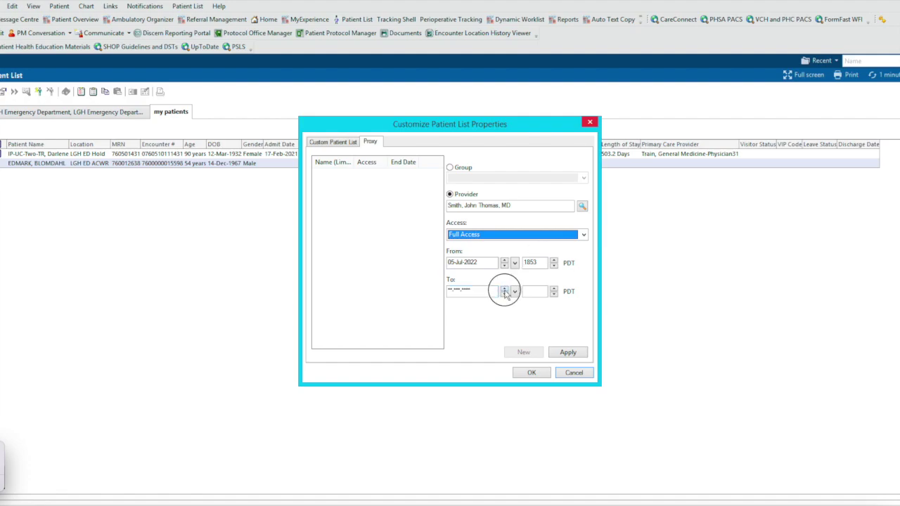
left_click(555, 294)
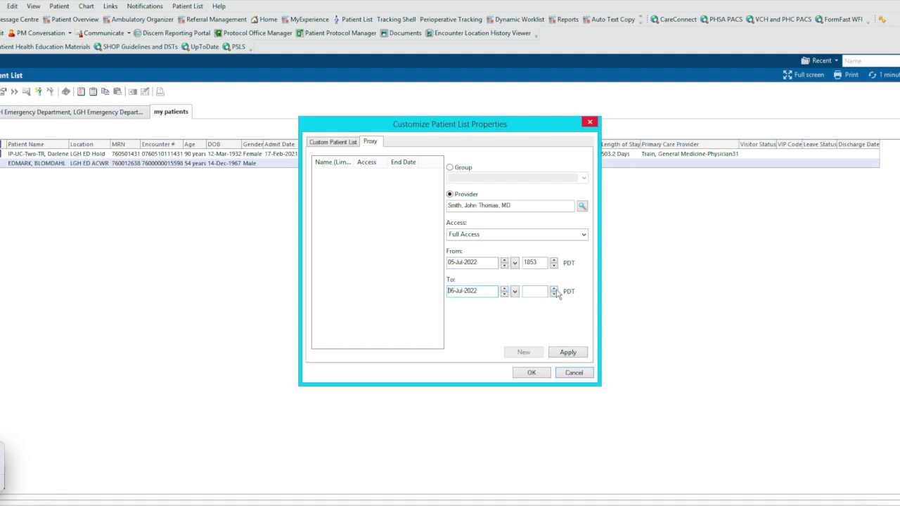
left_click(567, 354)
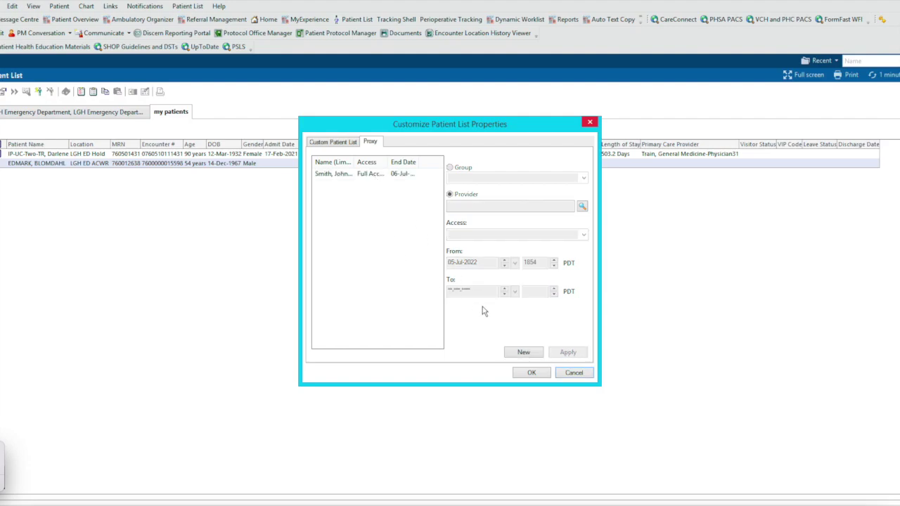
left_click(526, 373)
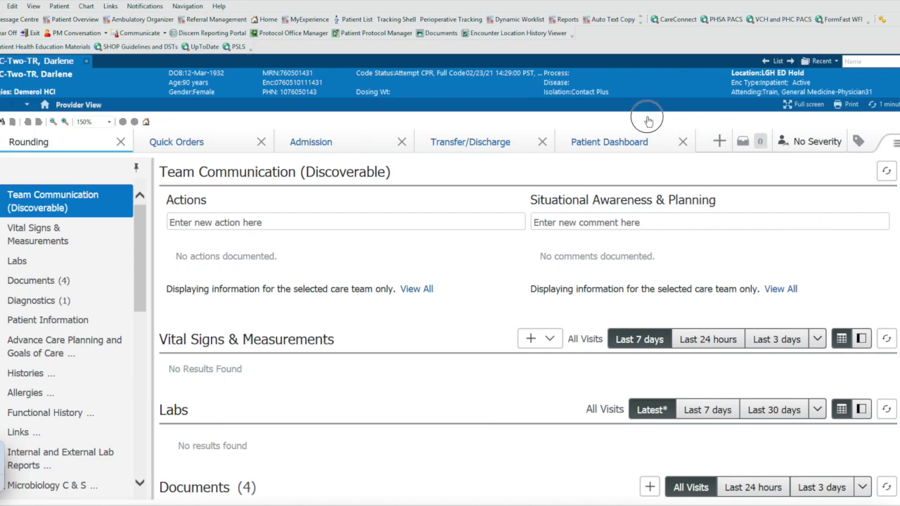
Set the zoom level of the patient's Provider View to 75%
left_click_drag(642, 117, 321, 264)
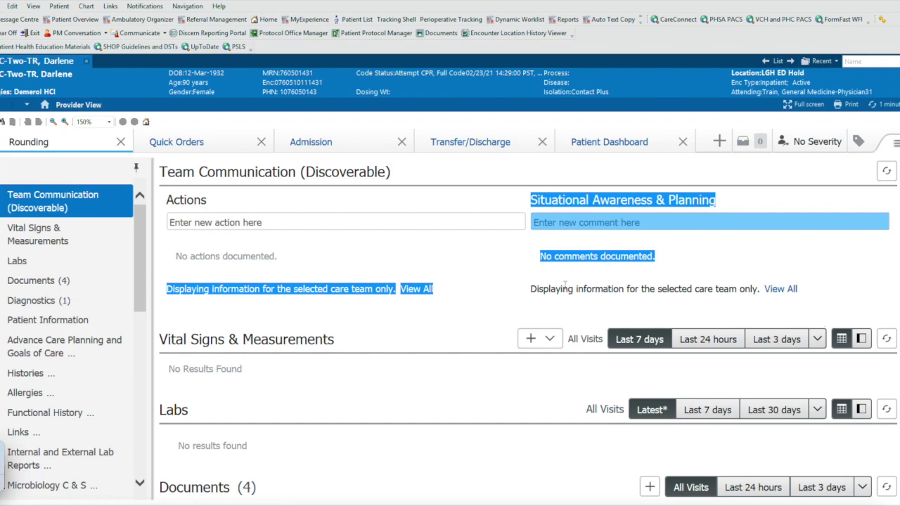
left_click(110, 123)
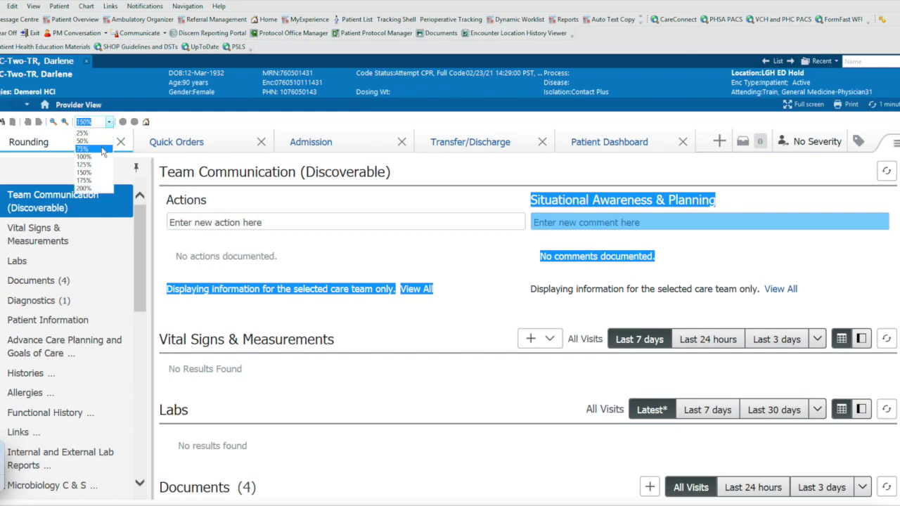
left_click(102, 147)
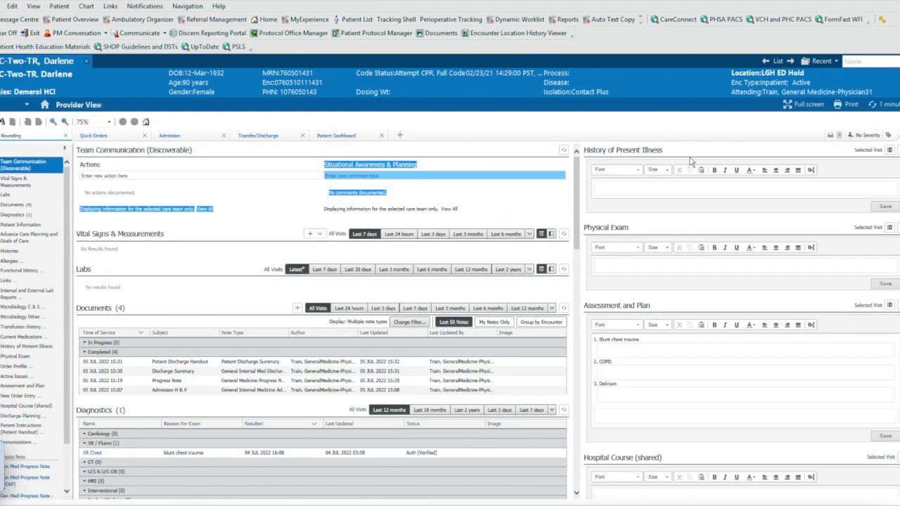